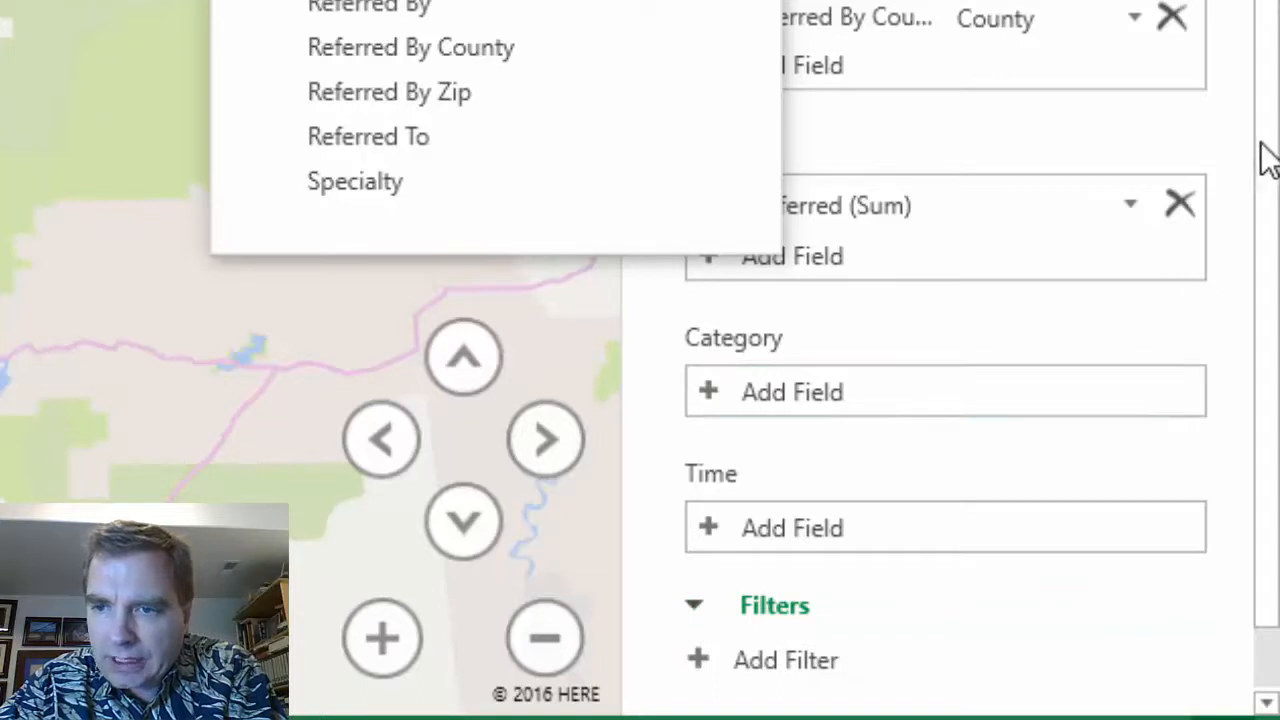
Step: Add a filter on the Referred By County field to the map layer
scroll(1262, 300, down, 1)
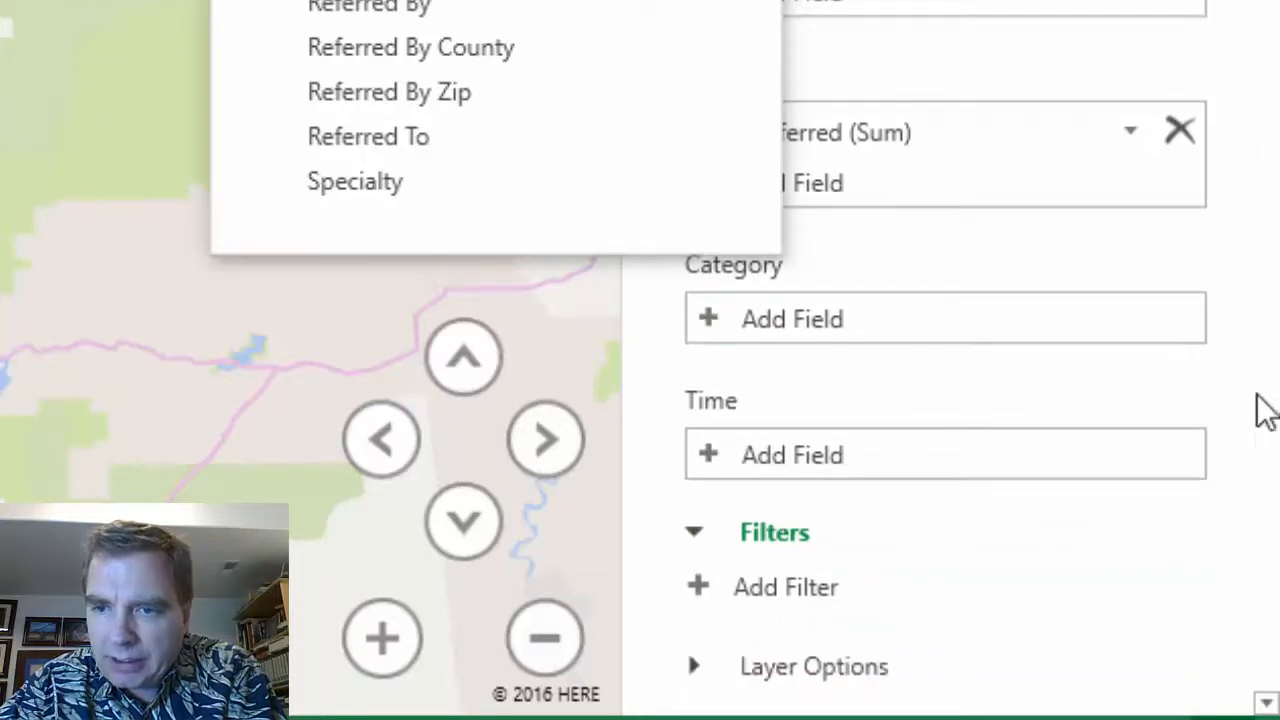
click(702, 588)
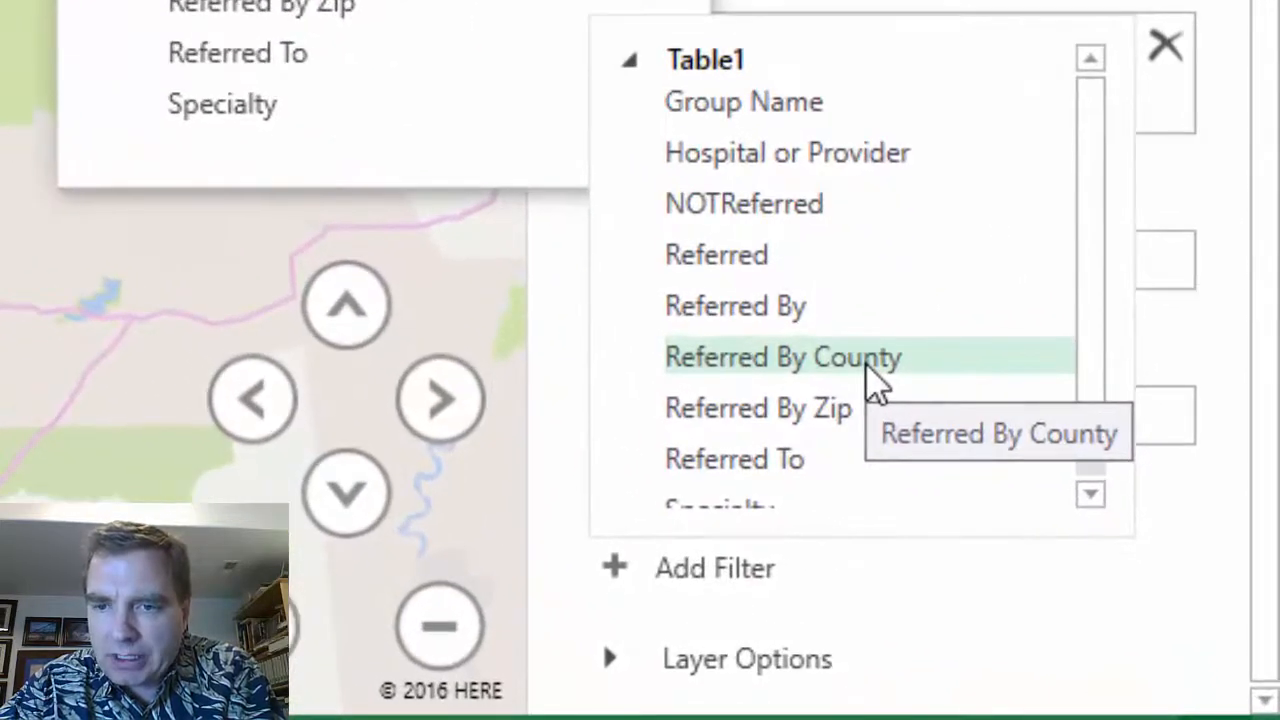
click(872, 380)
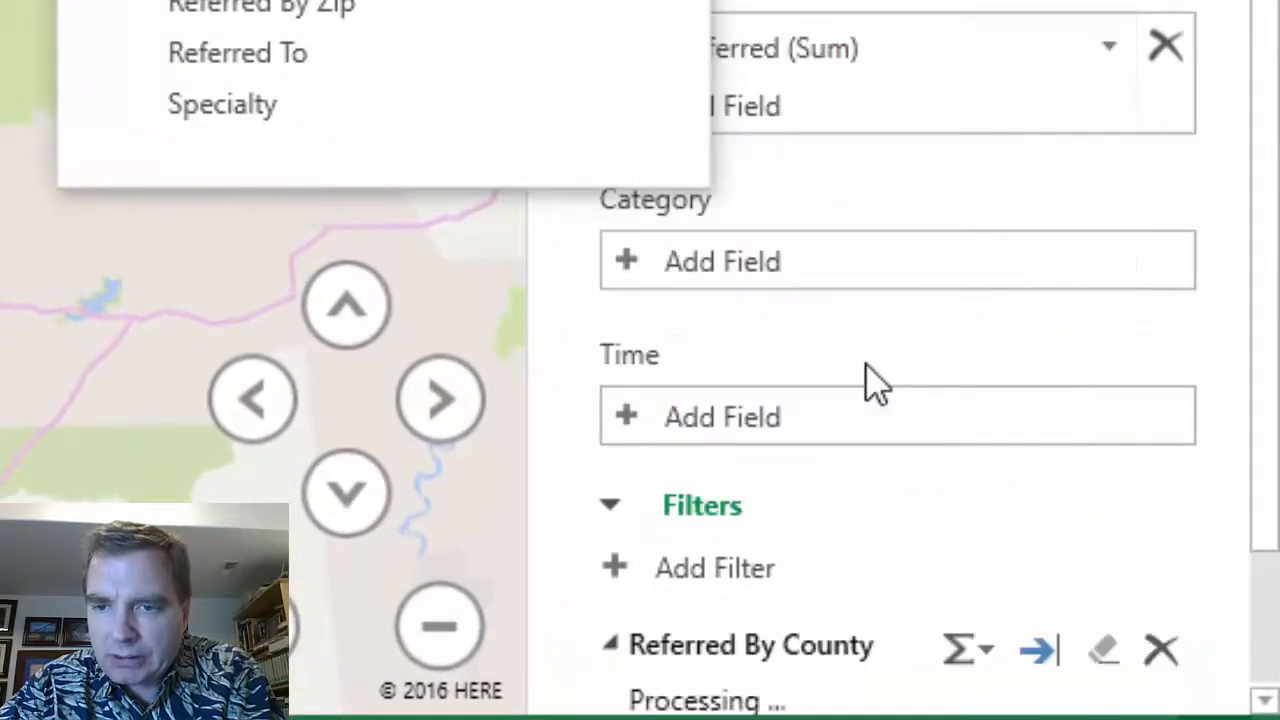
scroll(1234, 349, down, 5)
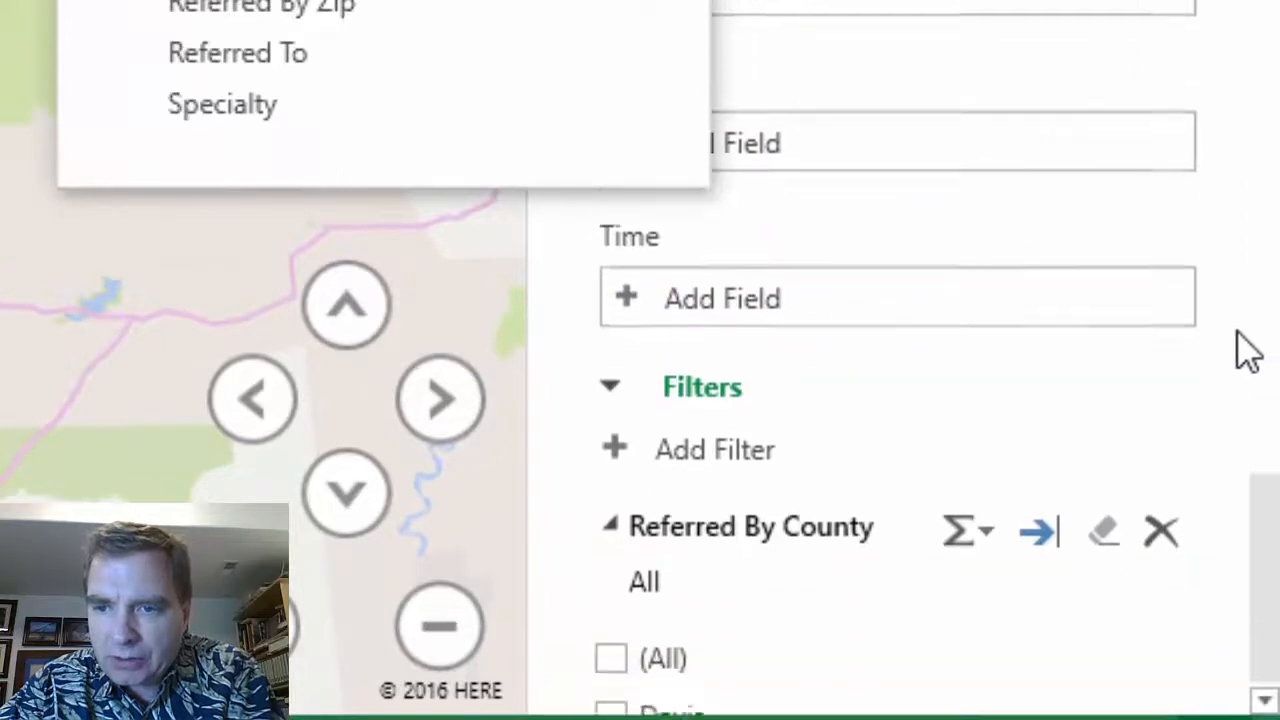
scroll(1200, 520, up, 1)
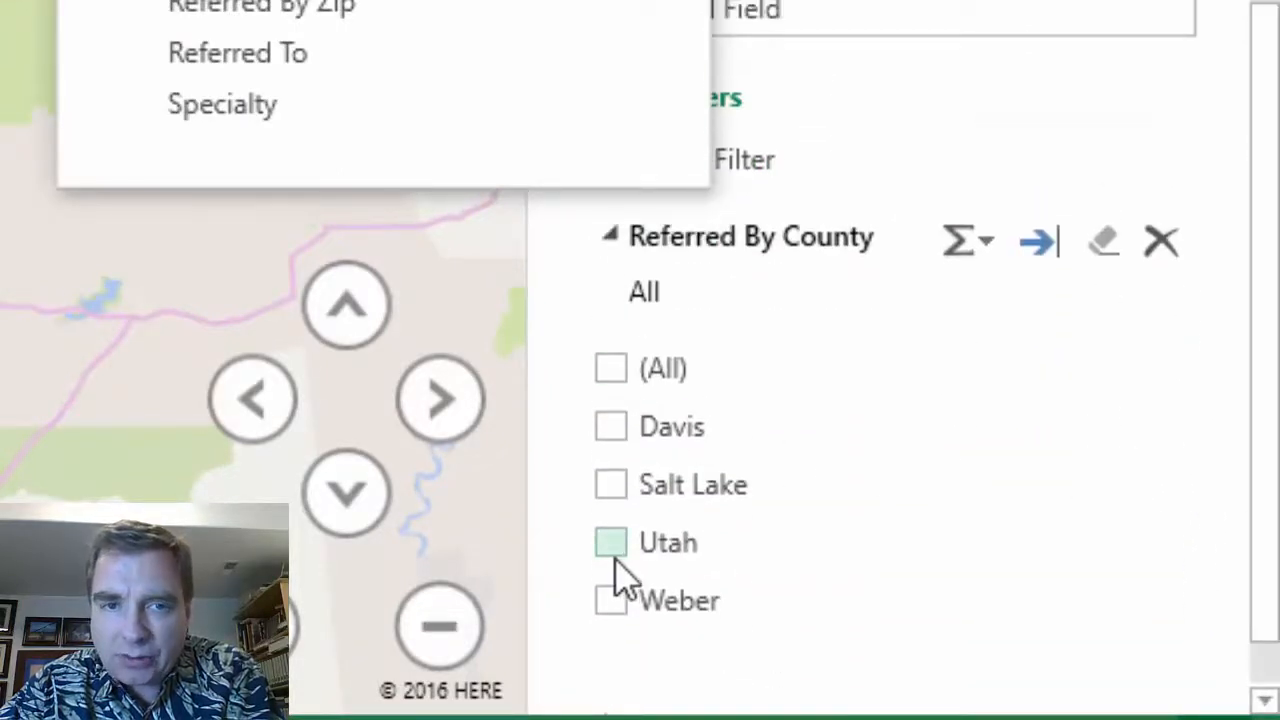
Step: Try different combinations of the Salt Lake, Davis and Utah counties in the Referred By County filter and clear the selection
click(612, 486)
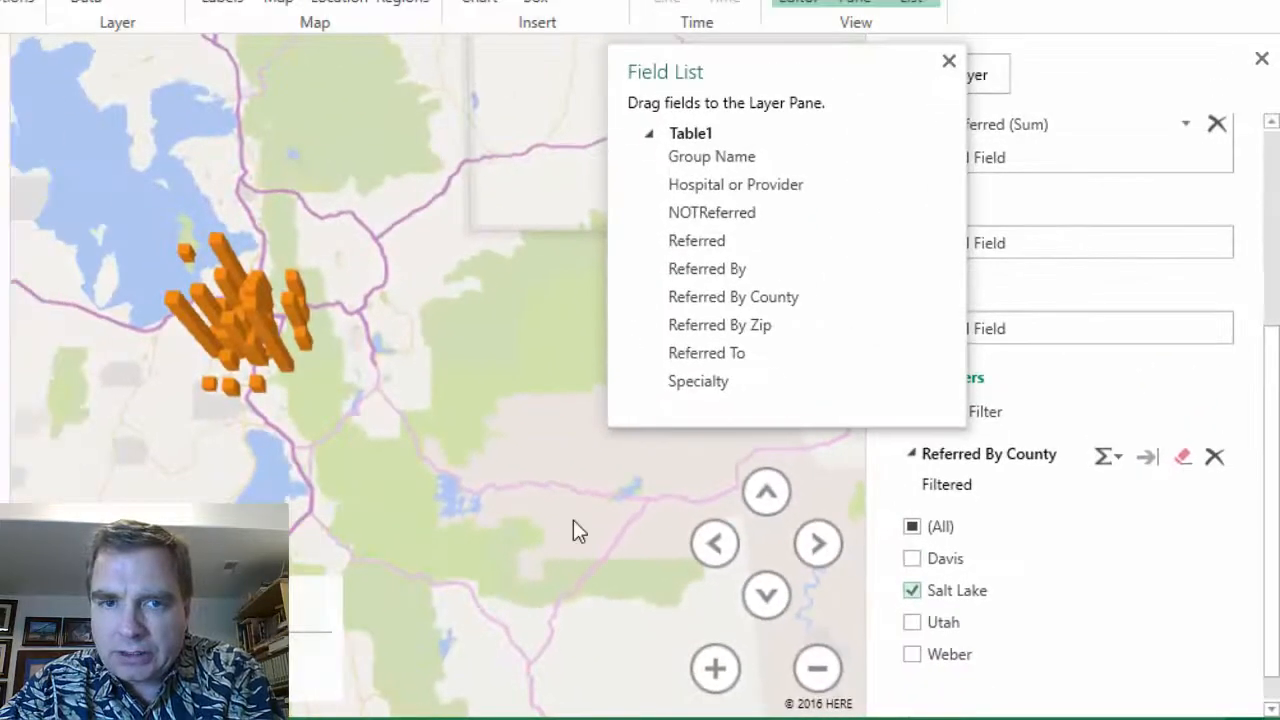
click(917, 558)
click(916, 591)
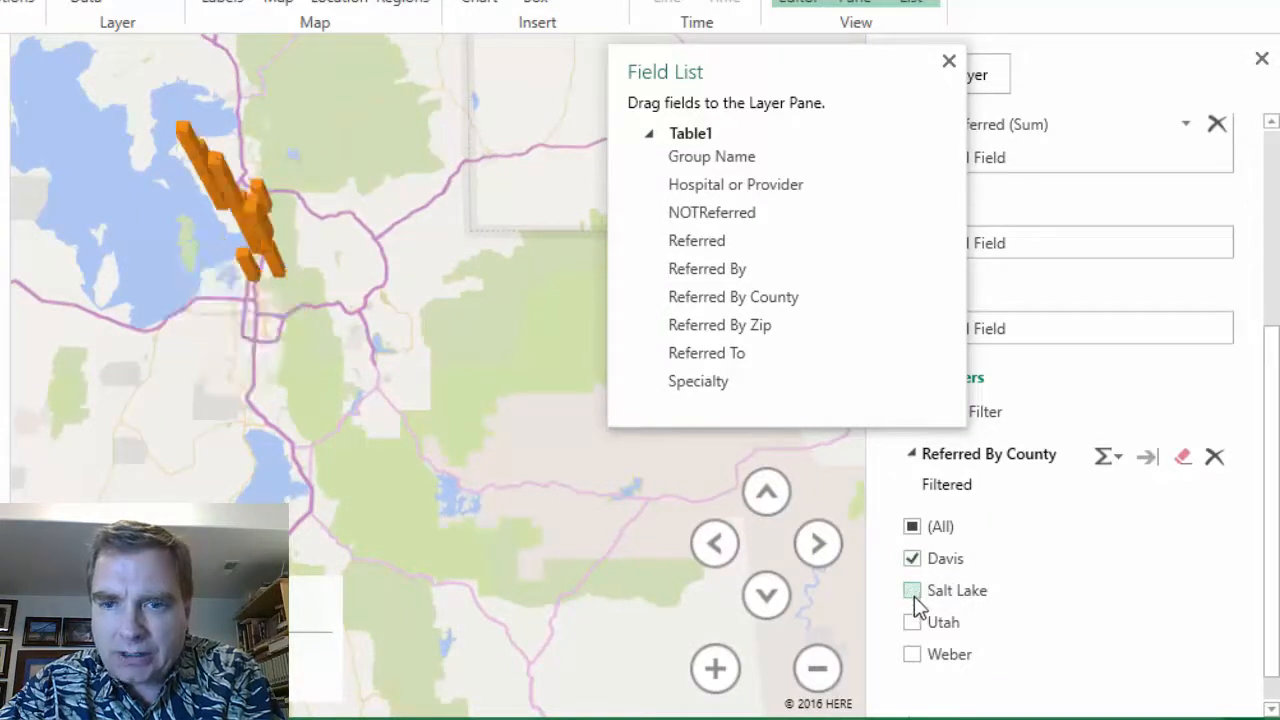
click(912, 558)
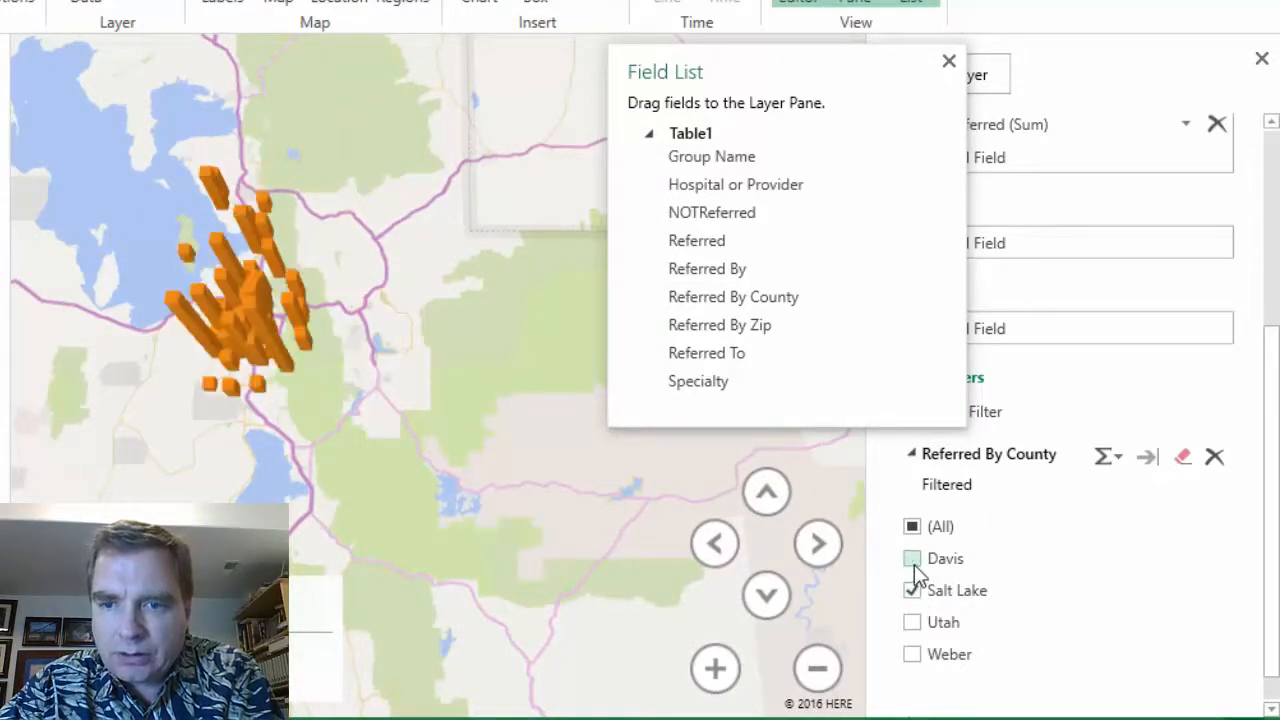
click(913, 622)
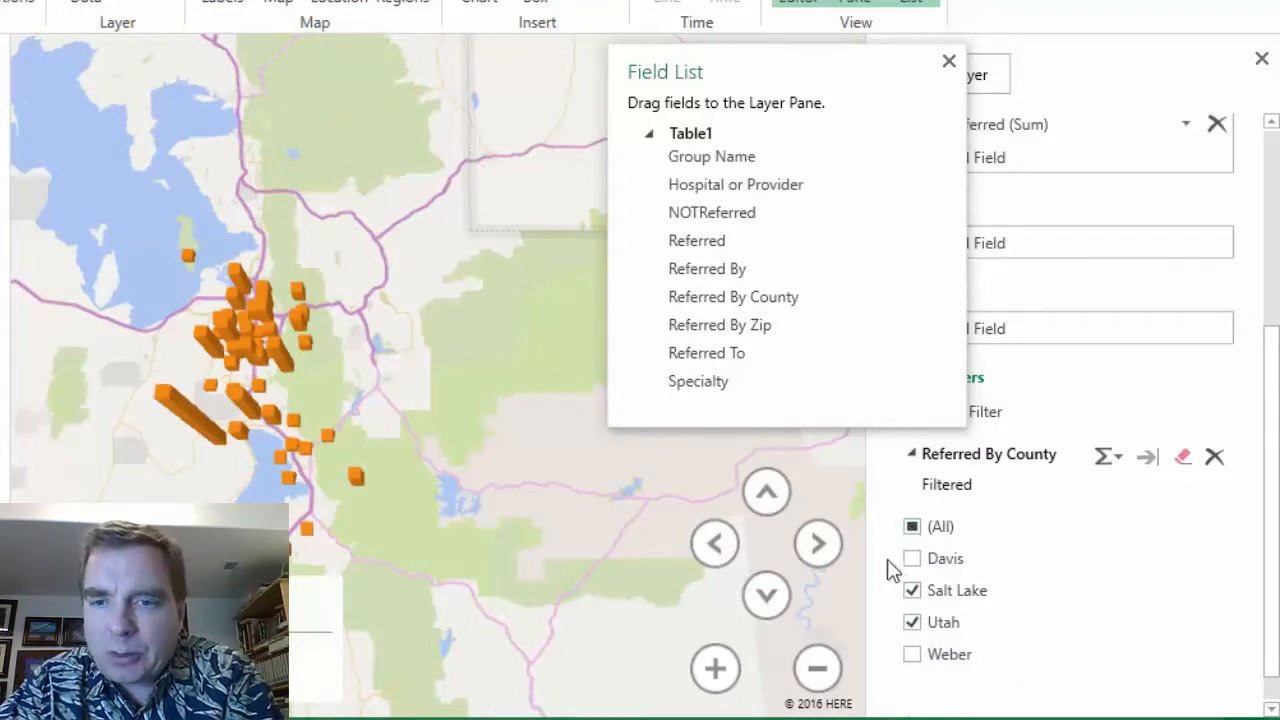
click(912, 528)
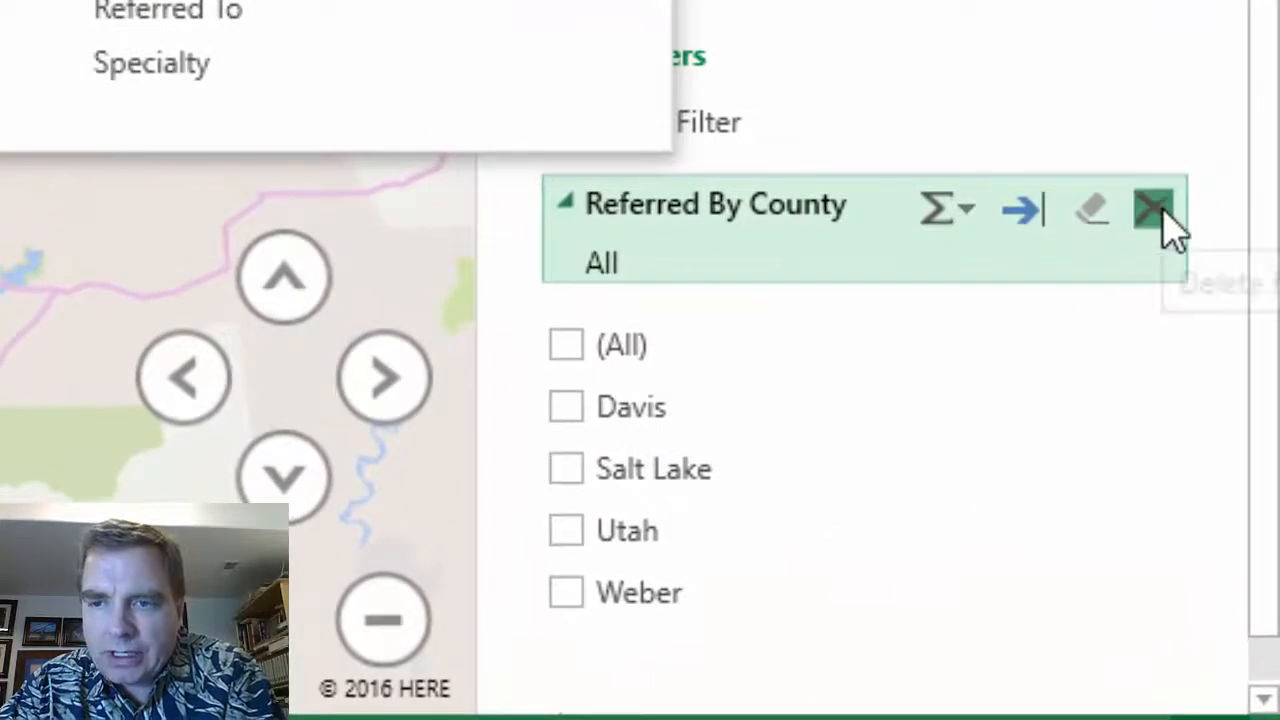
Step: Filter Referred By County to Davis and Weber and clear that filter
click(580, 408)
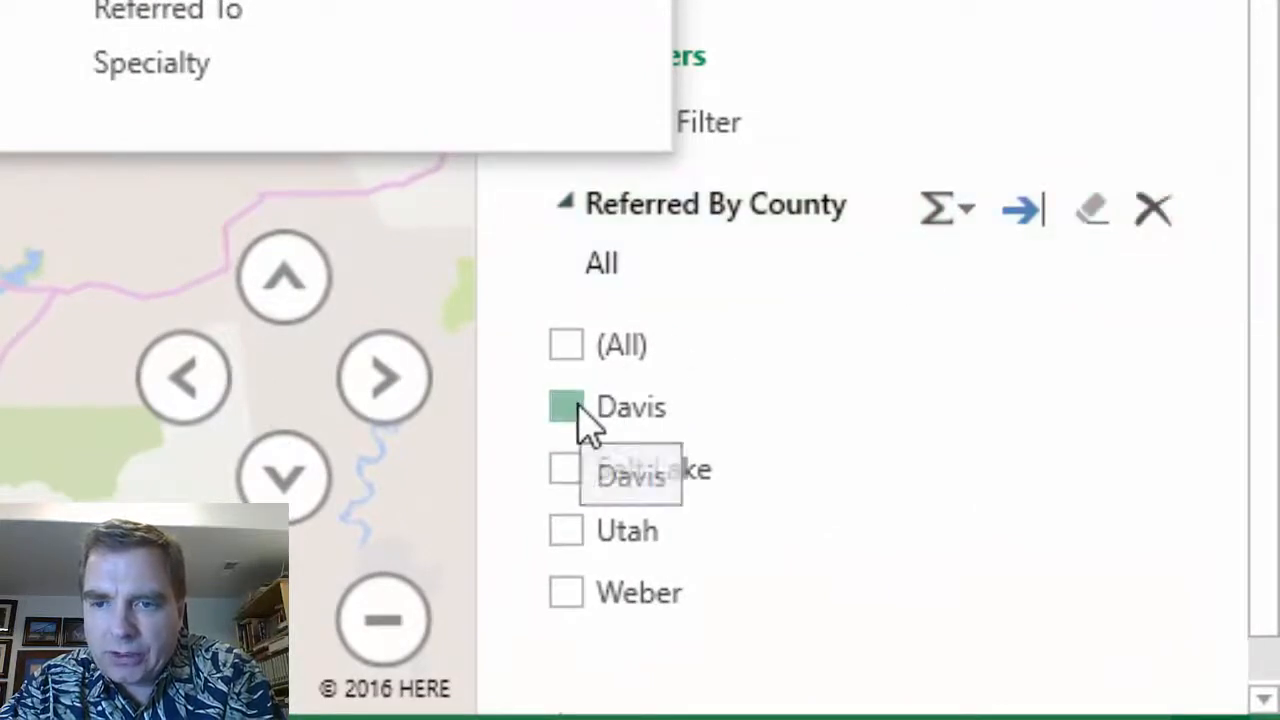
click(583, 593)
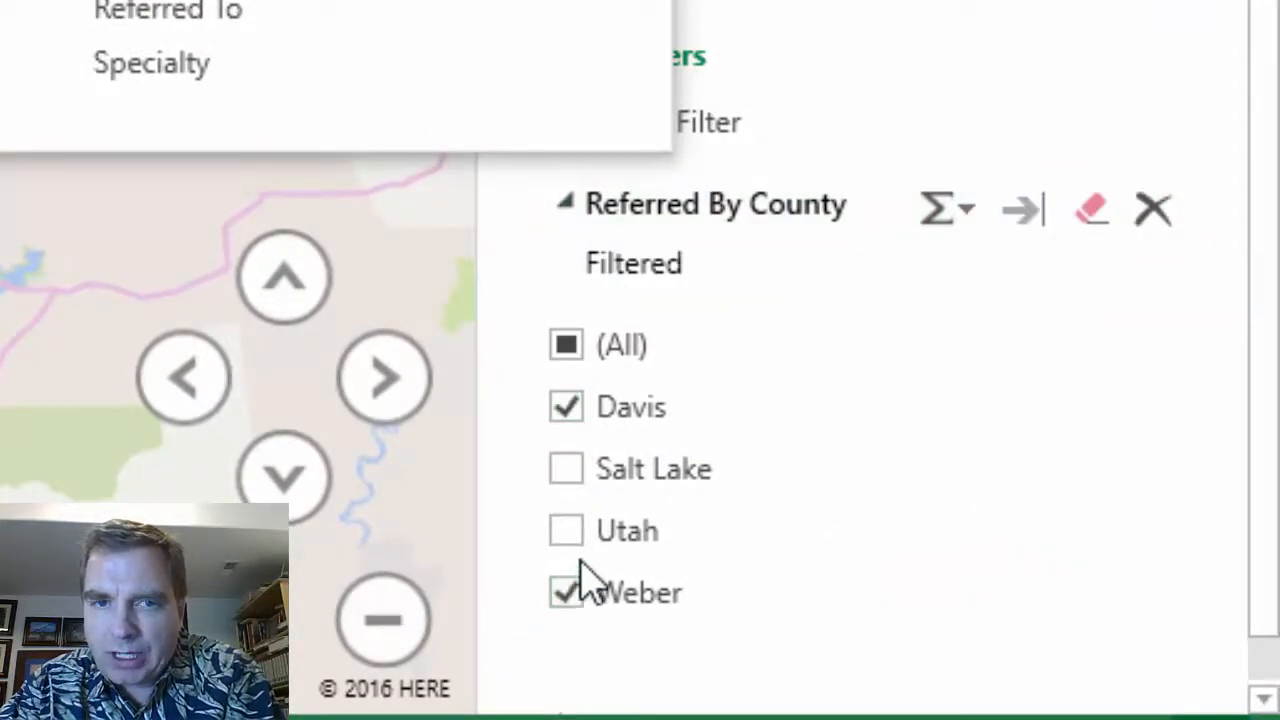
click(1098, 216)
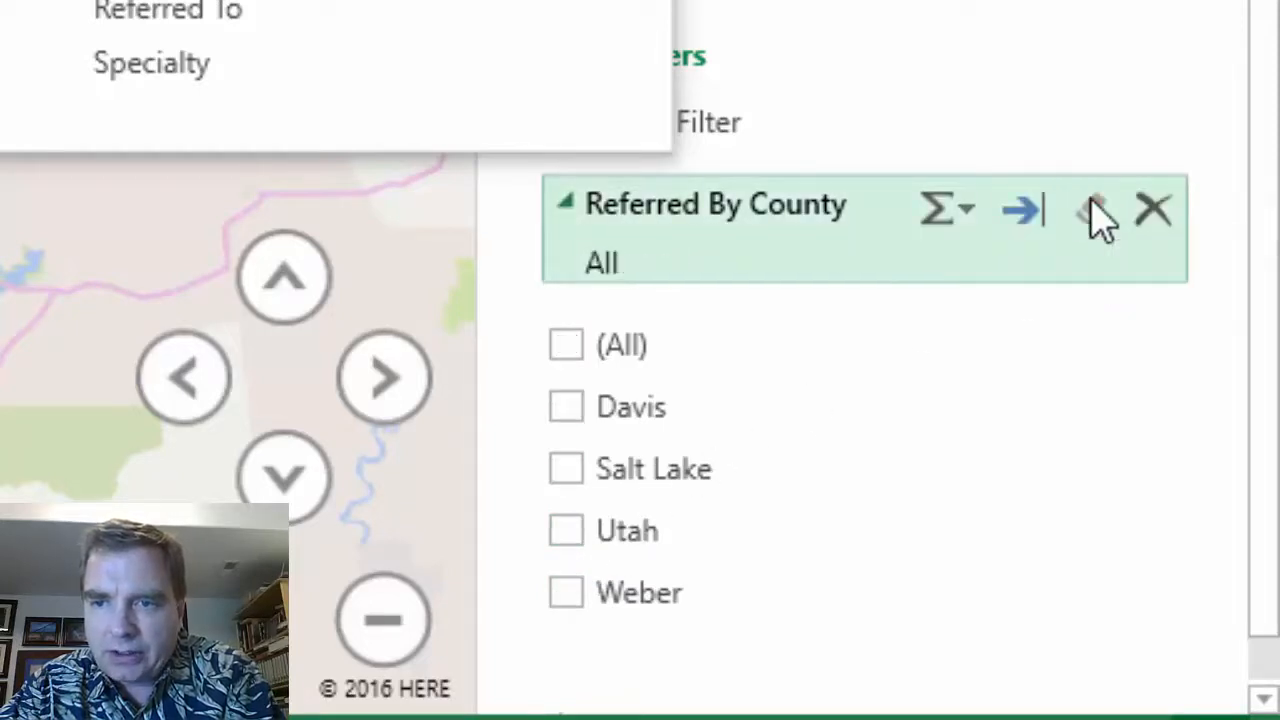
Step: Examine the available custom conditions for the Referred By County filter and return to the list filter
click(1026, 212)
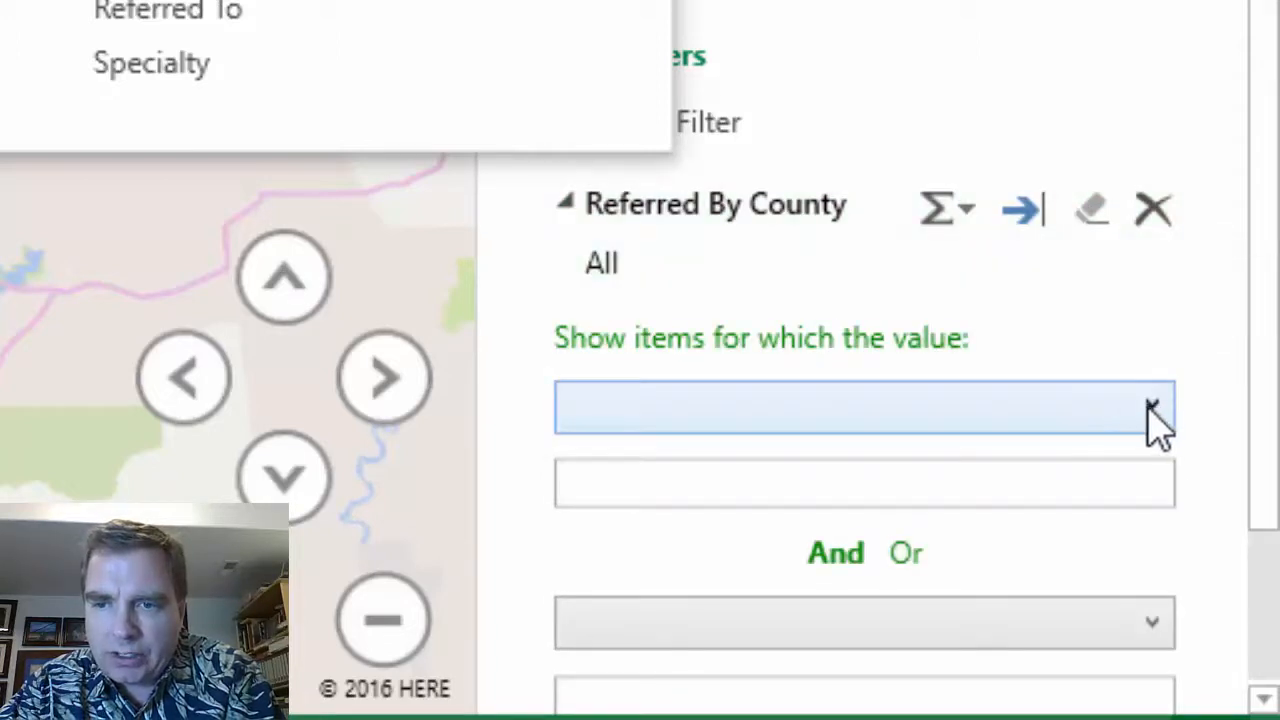
click(1152, 410)
click(1265, 425)
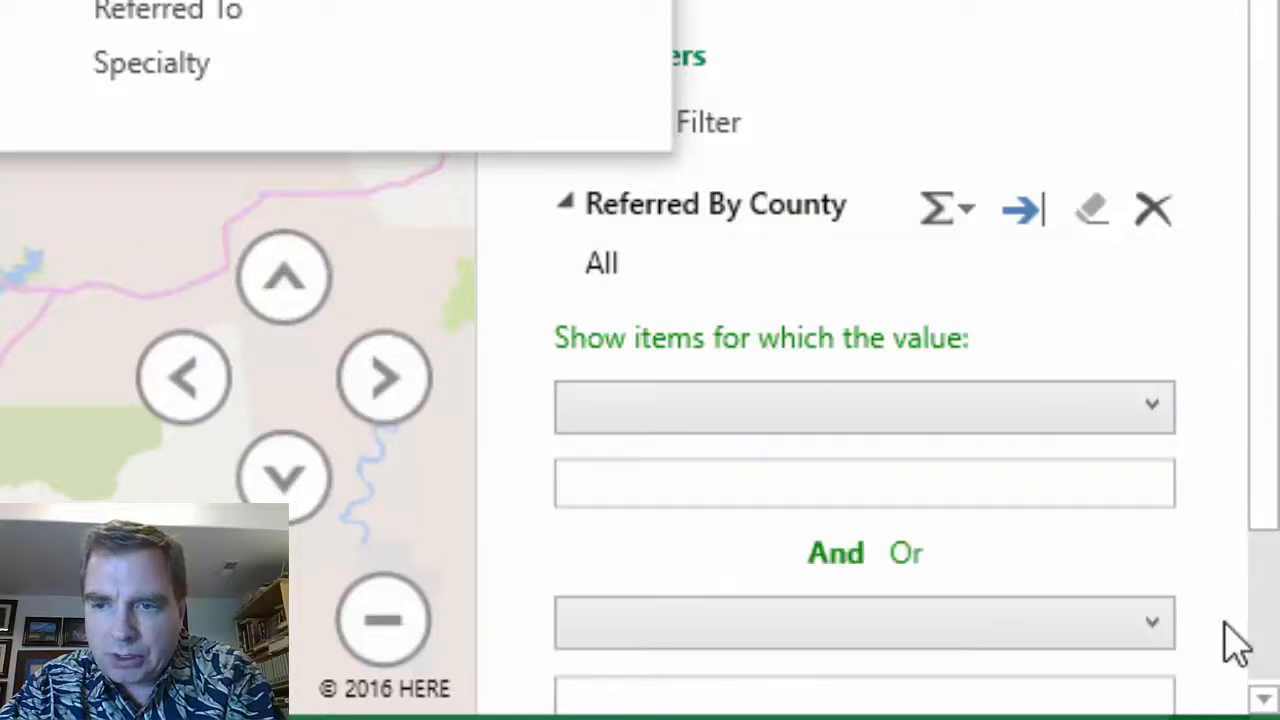
scroll(1266, 428, down, 3)
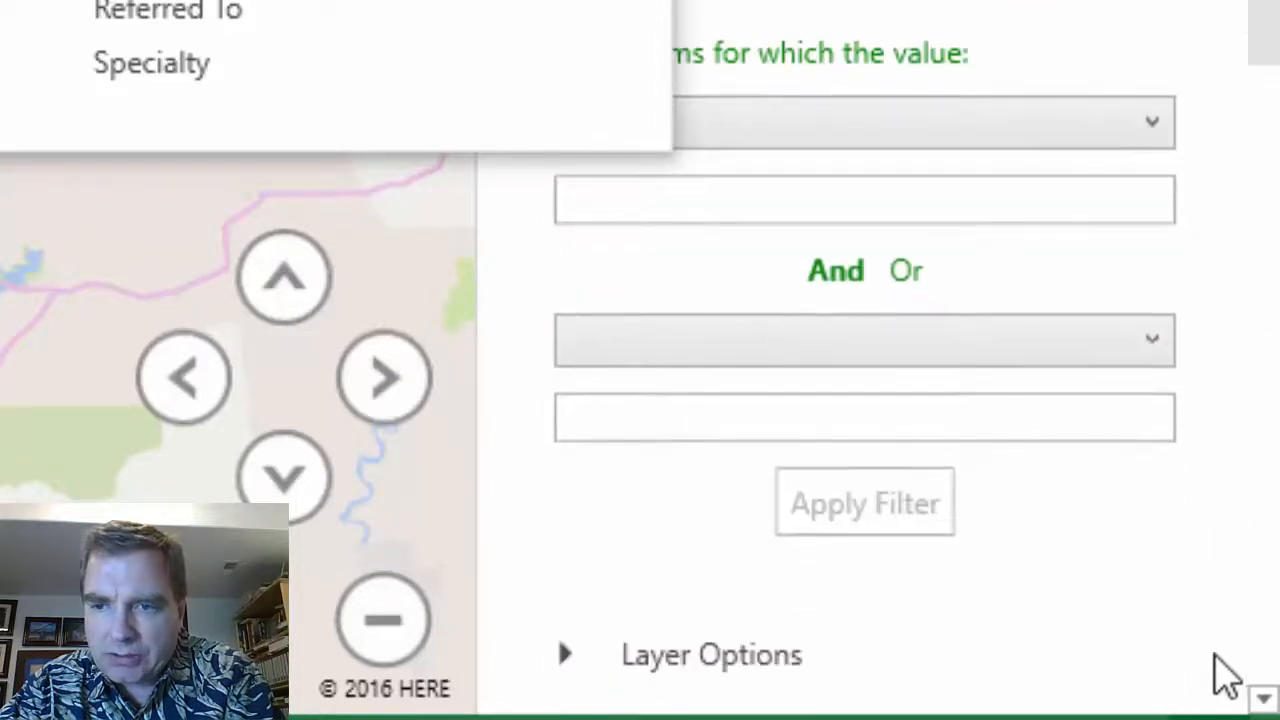
click(1152, 125)
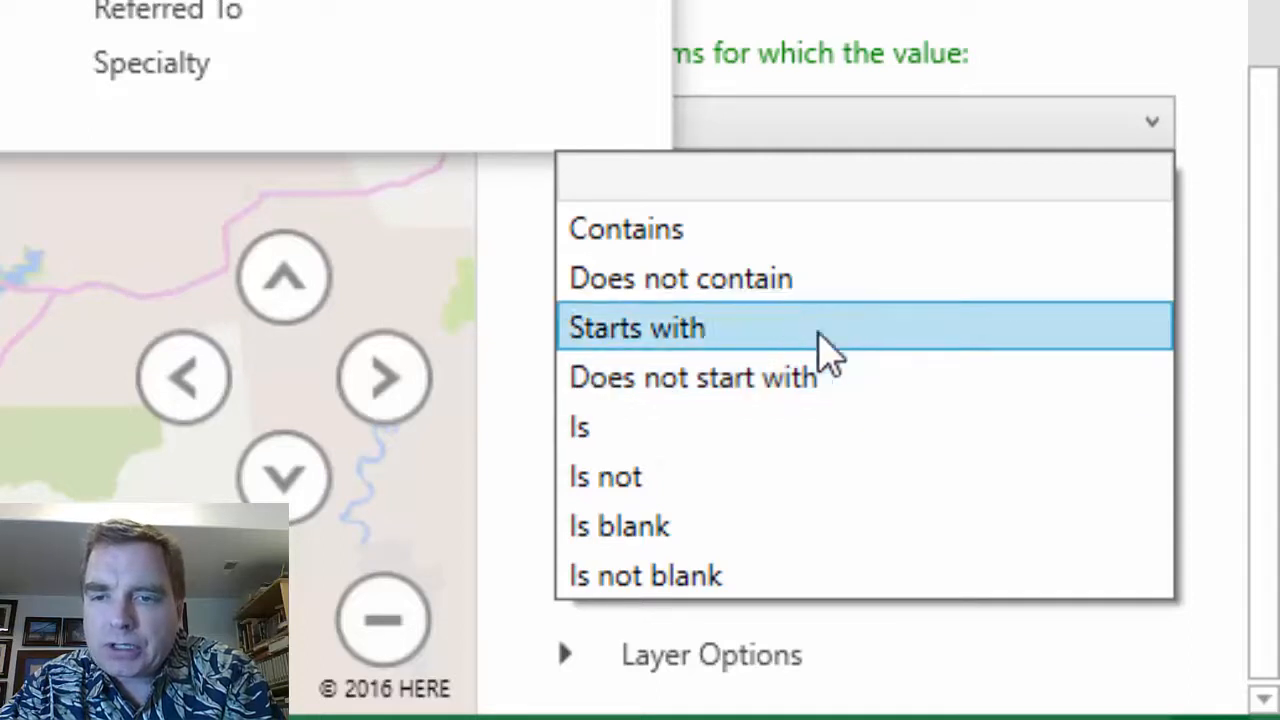
click(1018, 66)
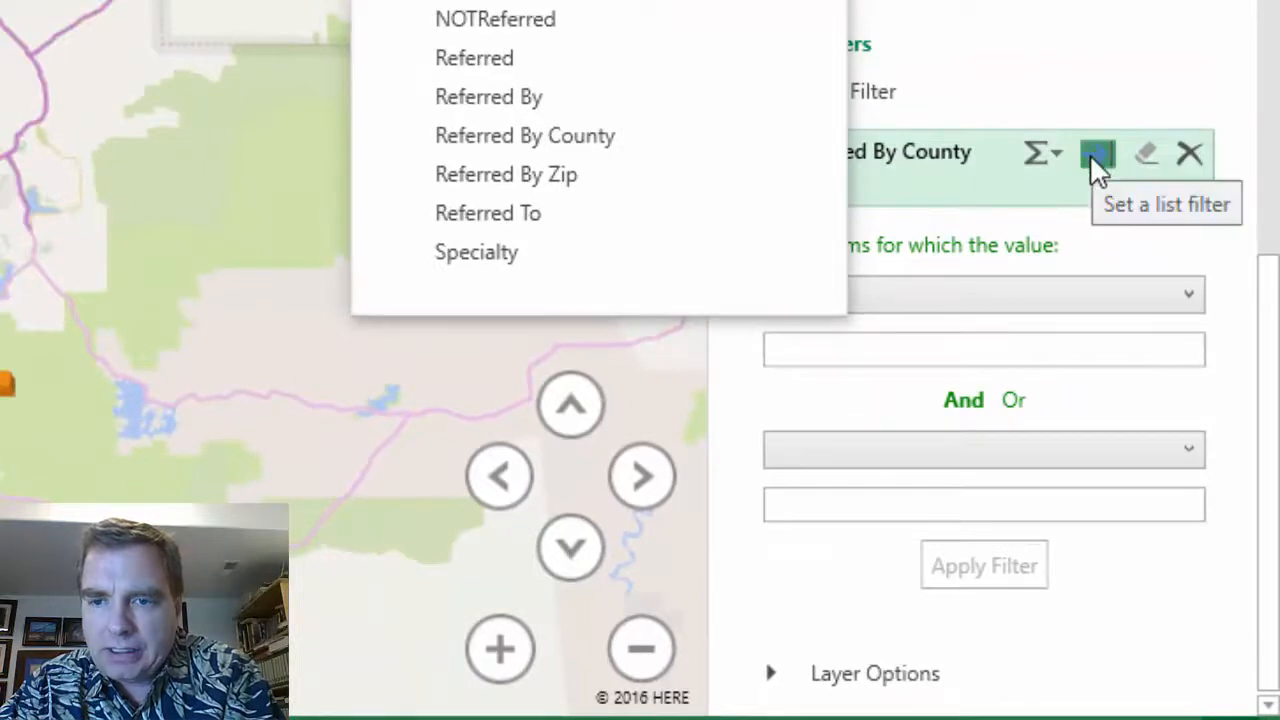
click(1095, 155)
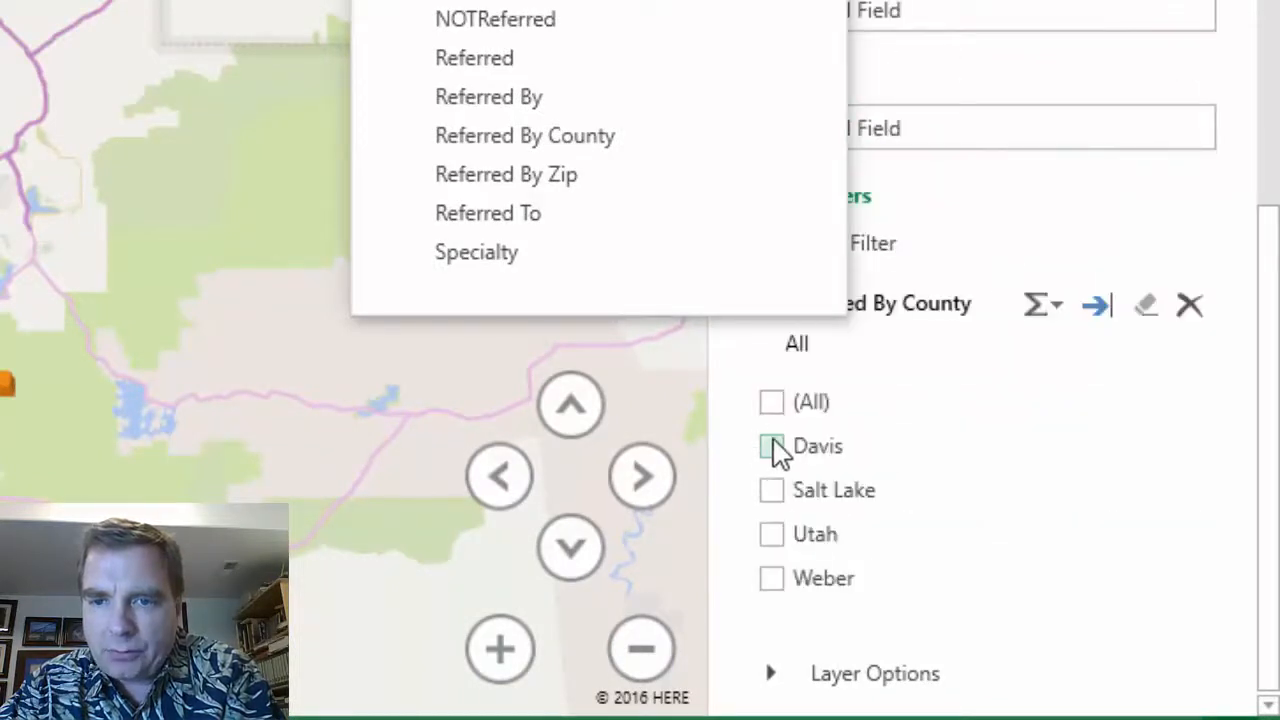
Step: Limit the Referred By County filter to Davis and Weber and collapse its details
click(772, 580)
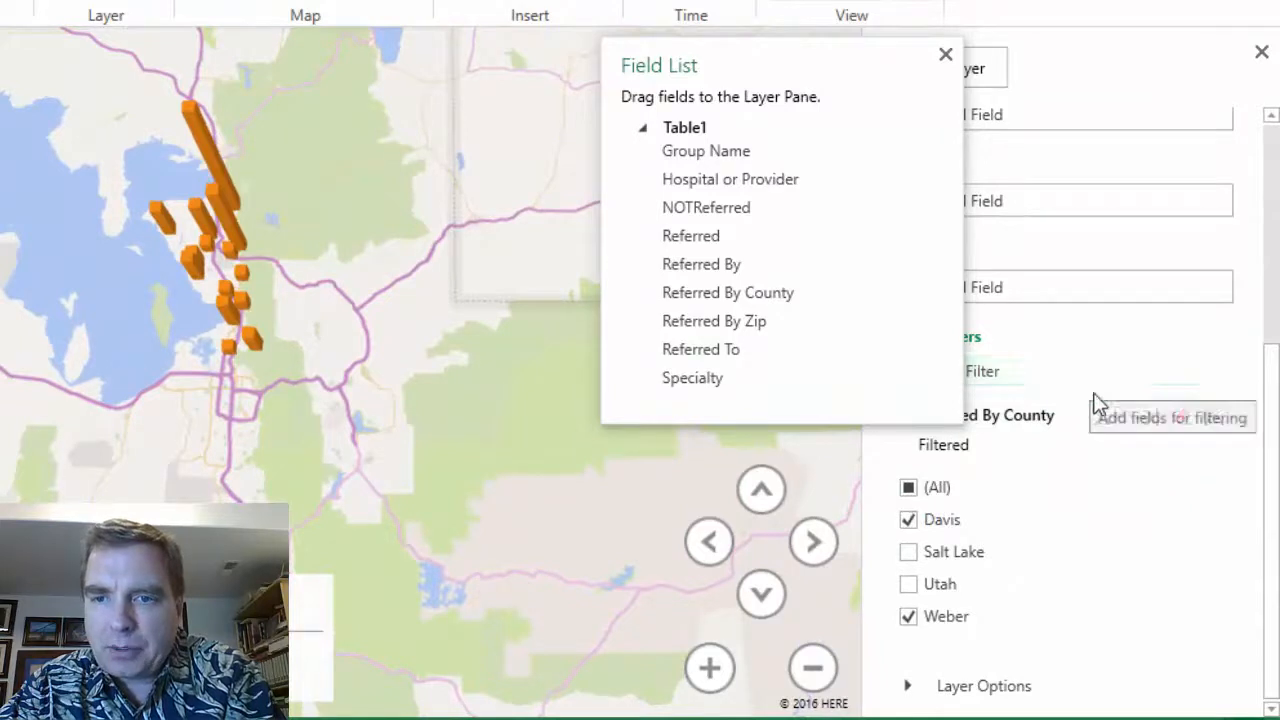
drag(1270, 396, 1266, 373)
click(907, 454)
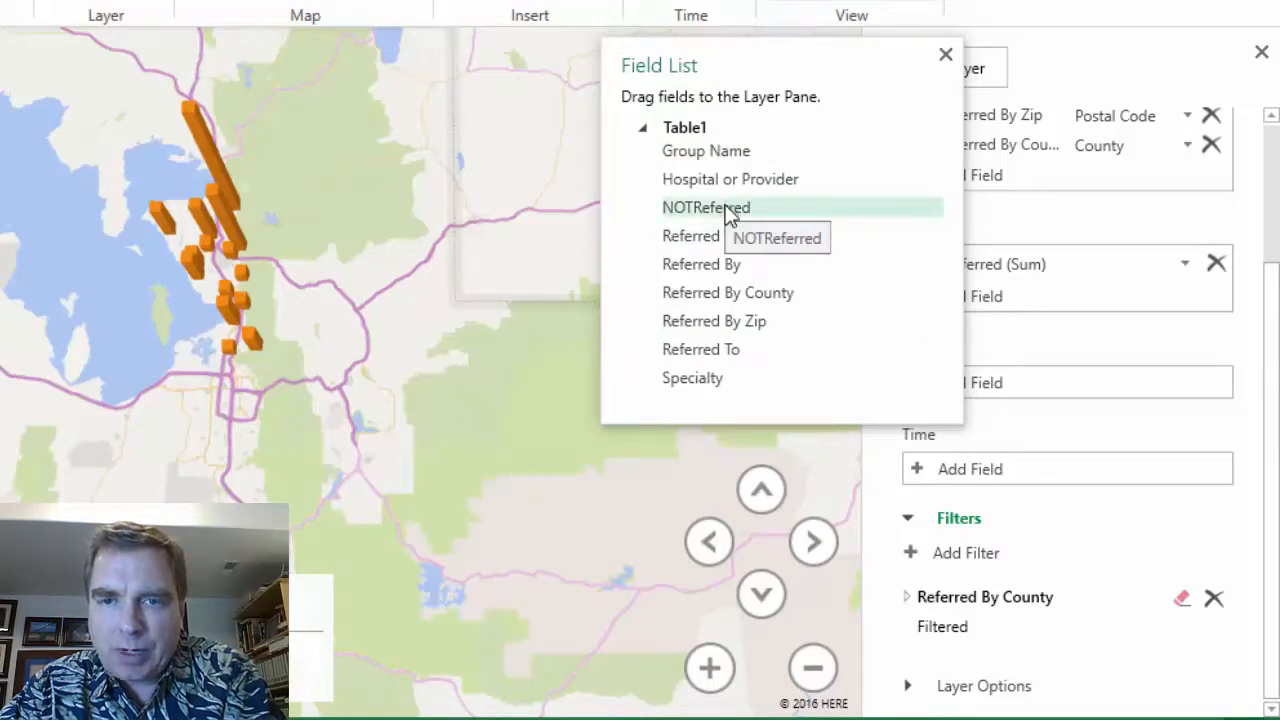
Step: Try a layer filter on NOTReferred with Count (Distinct) aggregation and delete it
drag(727, 215, 885, 428)
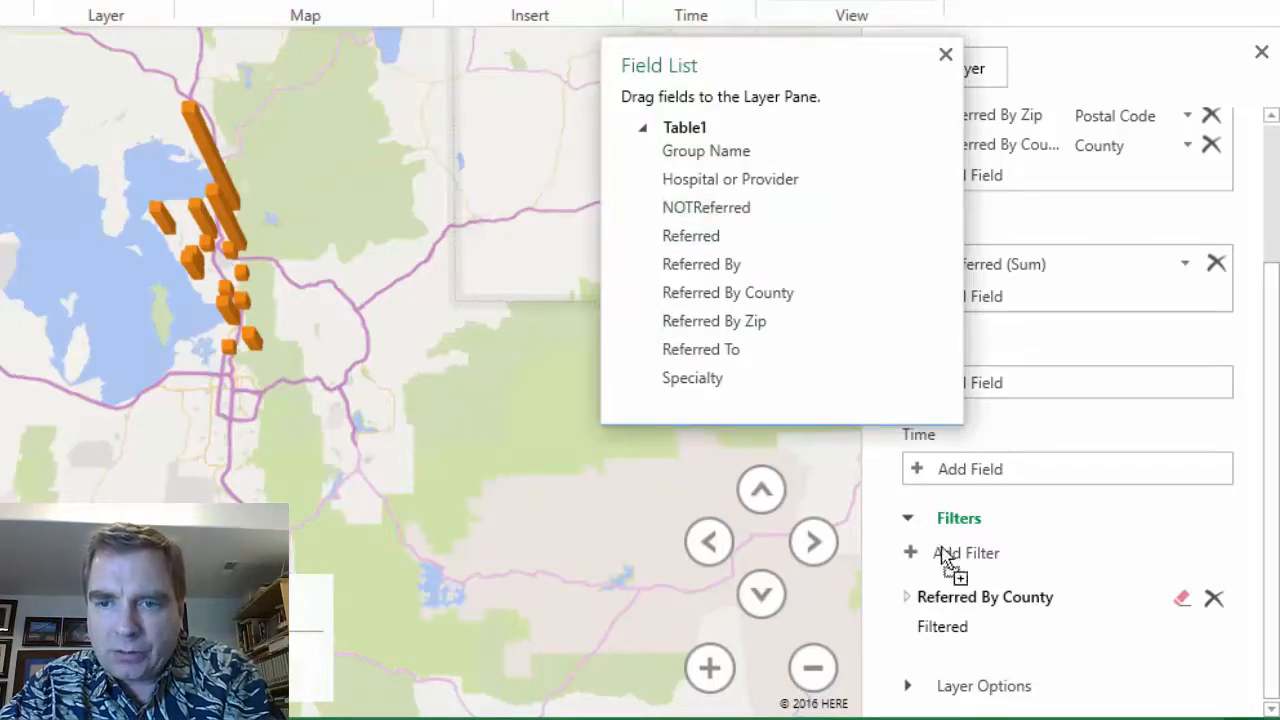
drag(945, 555, 966, 620)
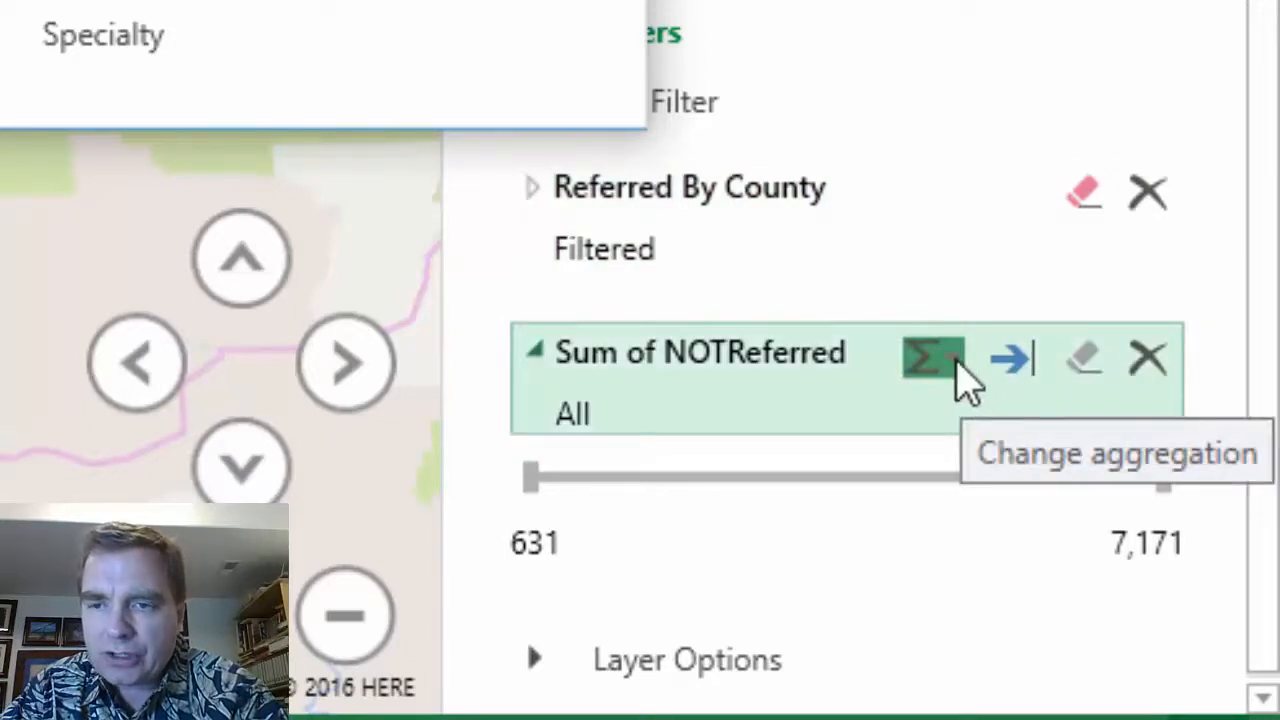
click(958, 370)
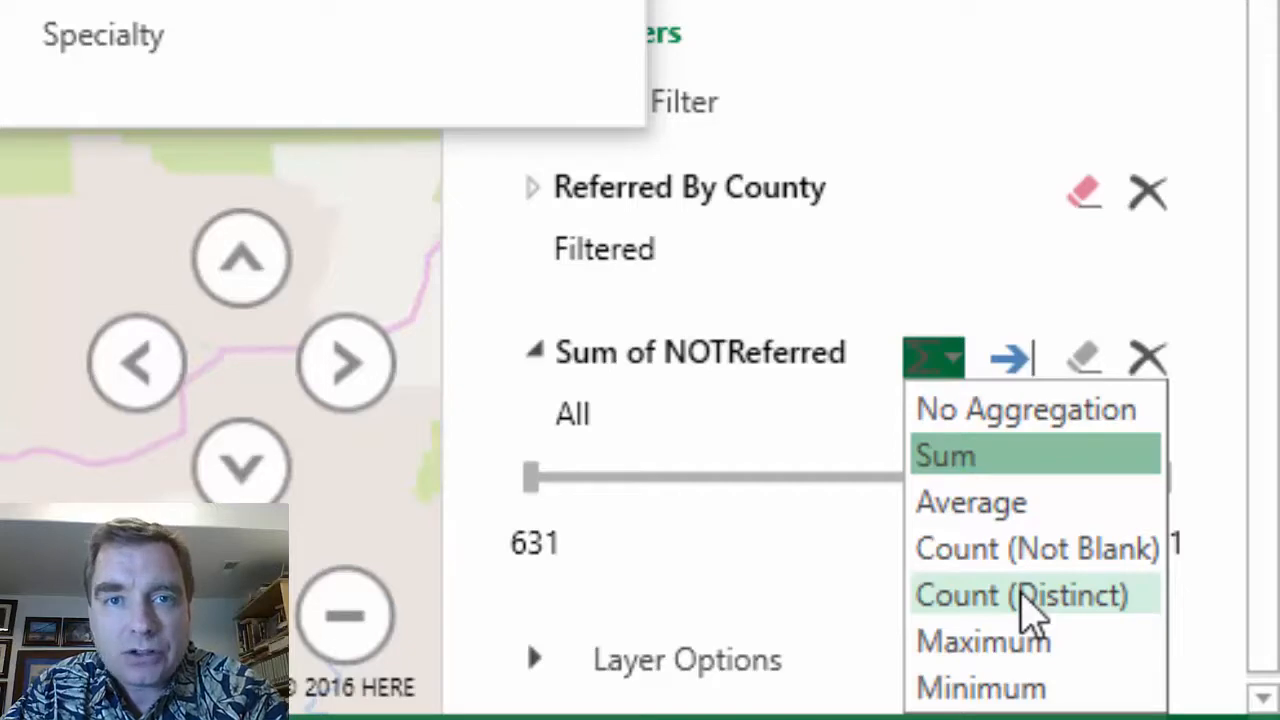
click(1022, 595)
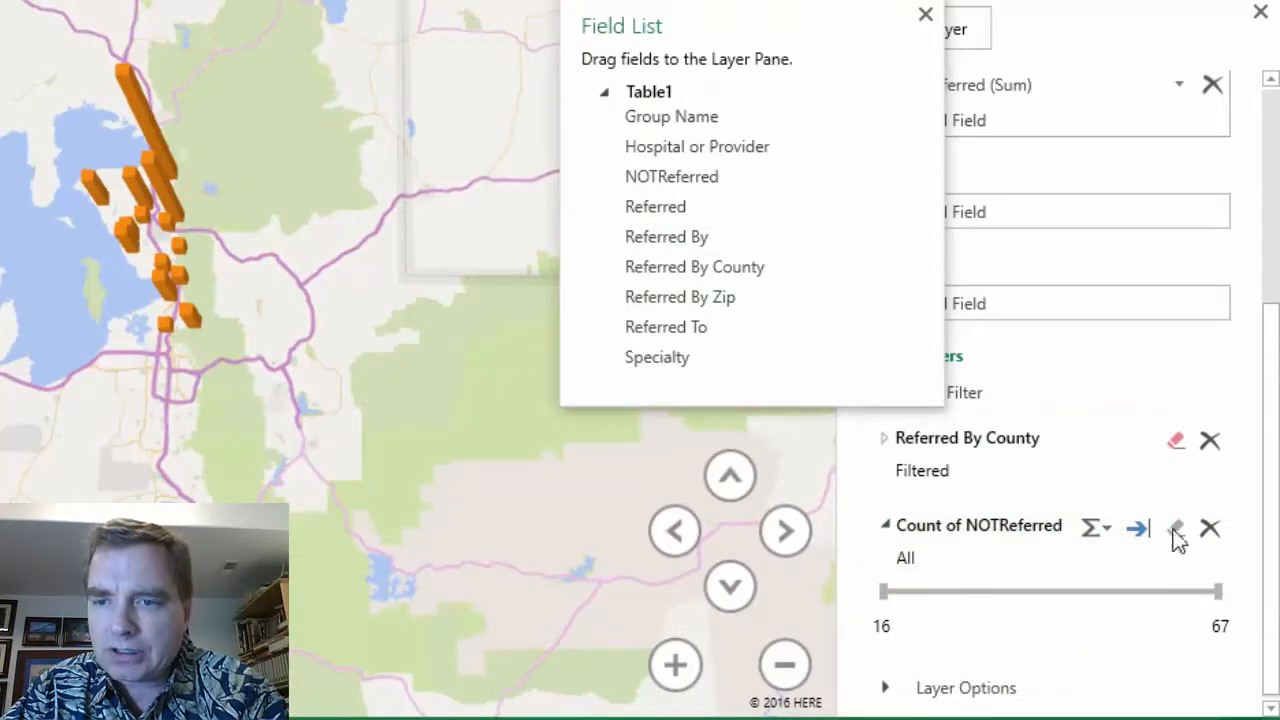
click(1210, 527)
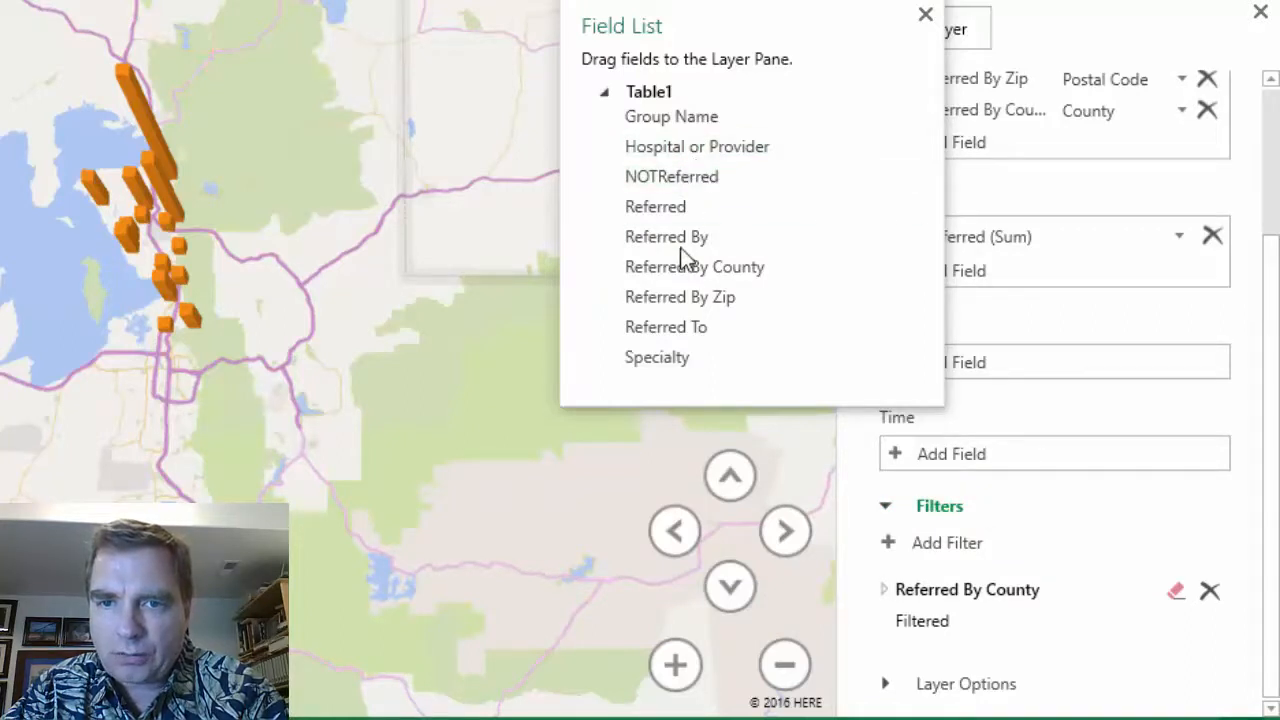
Step: Try a layer filter on Referred By with Count (Distinct) aggregation and delete it
drag(680, 236, 980, 636)
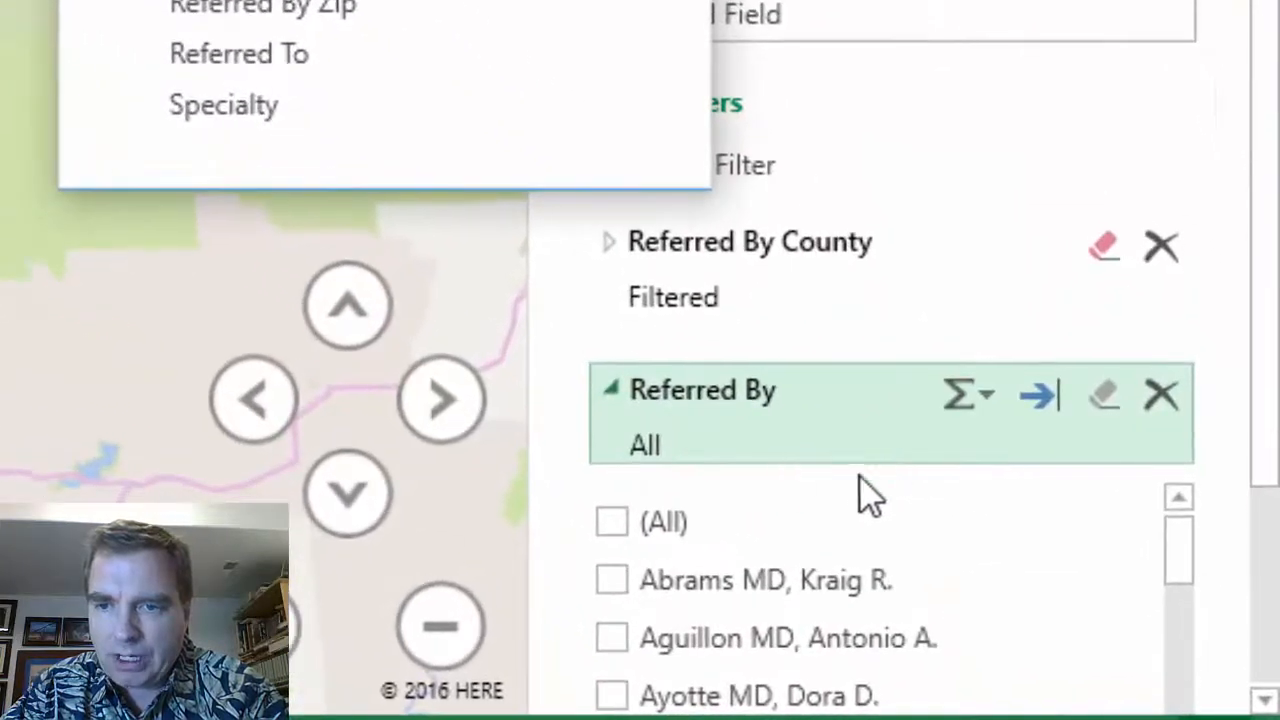
click(975, 402)
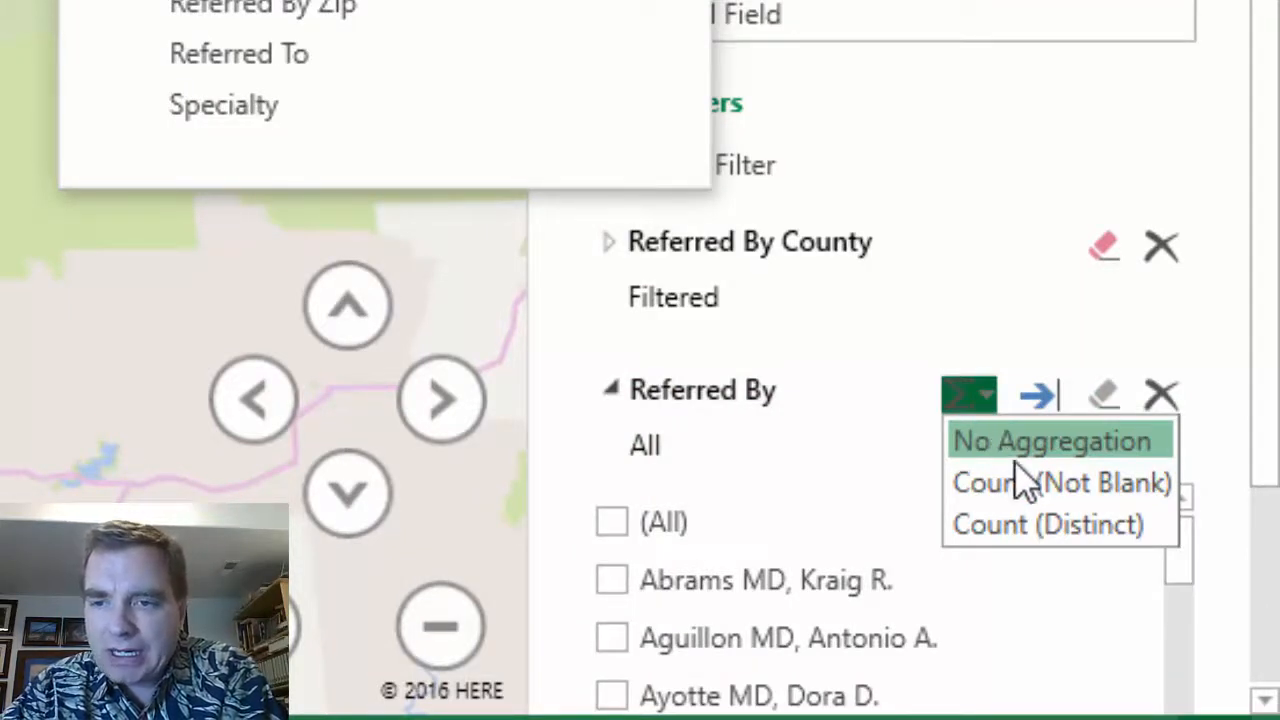
click(1050, 525)
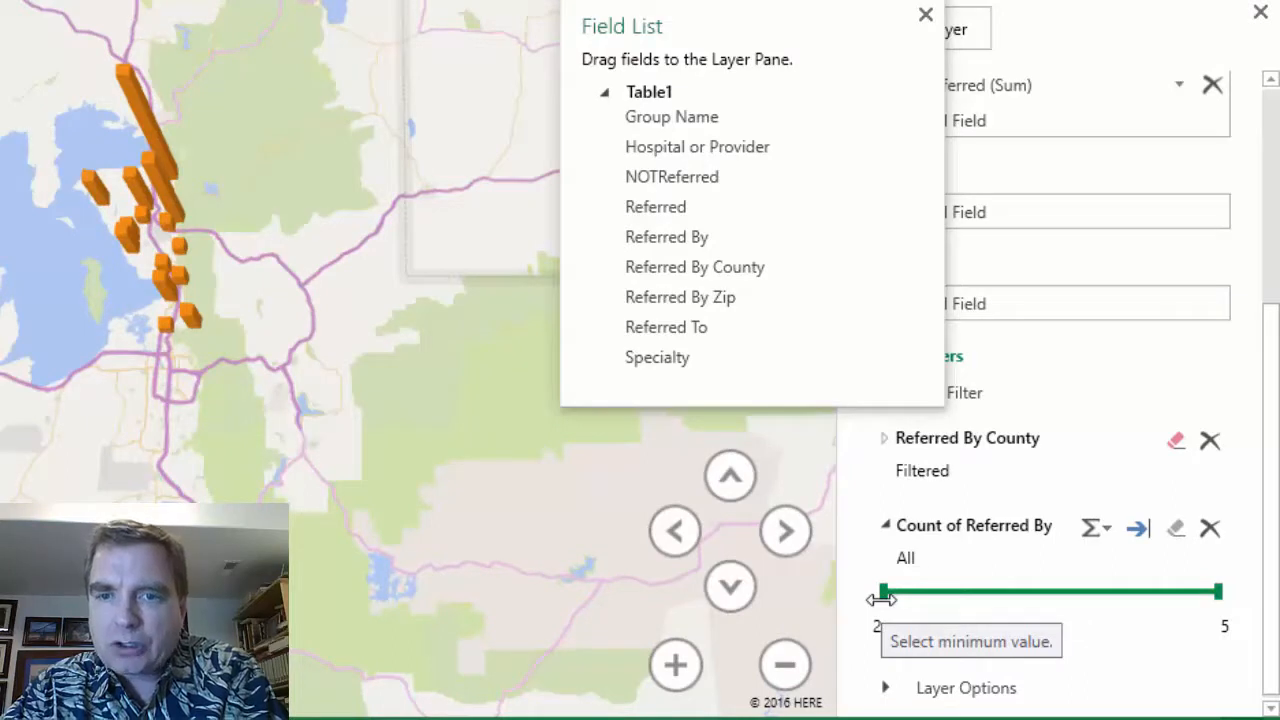
click(1209, 527)
Step: Add a Referred To filter aggregated as Count (Distinct) and raise its minimum value to 31
drag(675, 328, 988, 626)
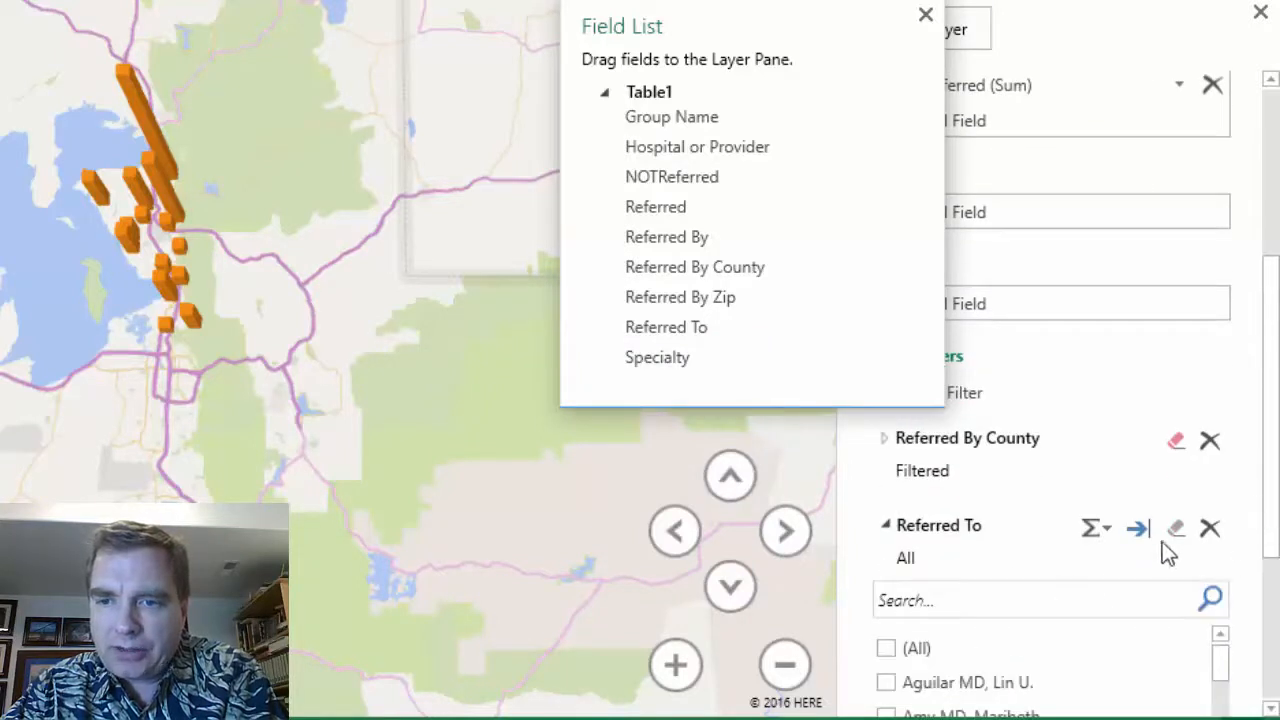
click(1108, 532)
click(1115, 580)
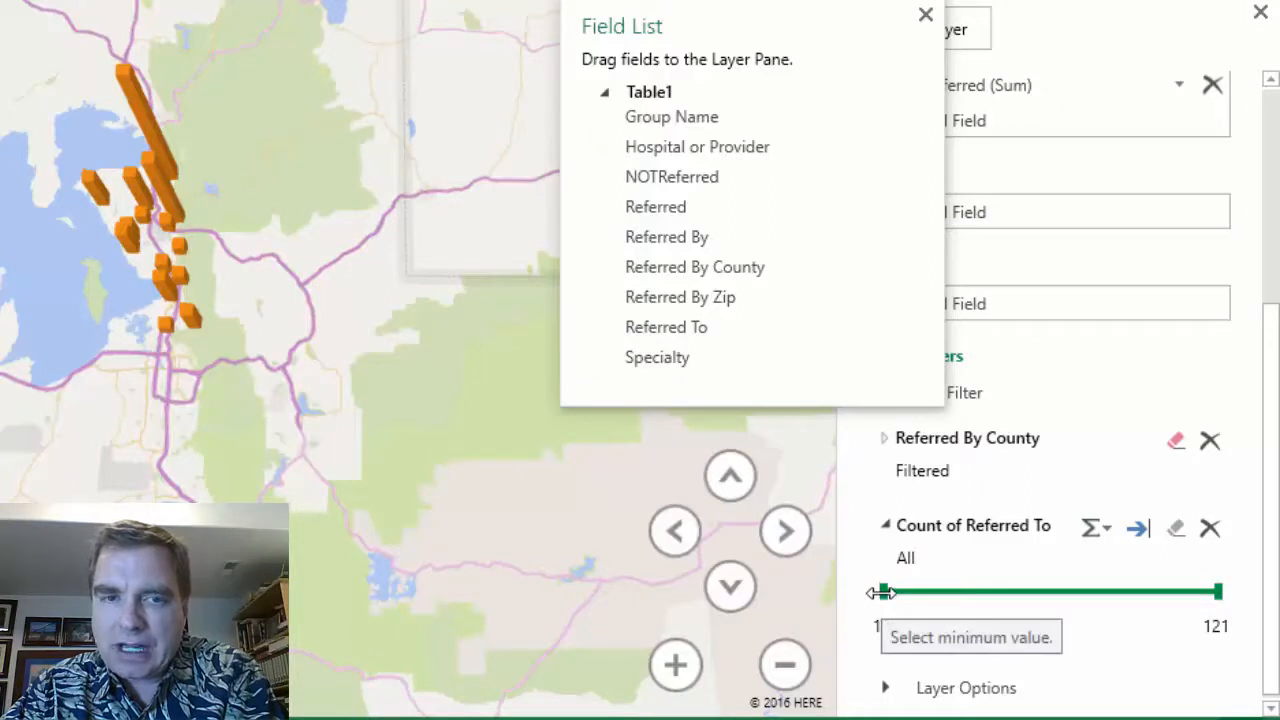
drag(882, 592, 1015, 591)
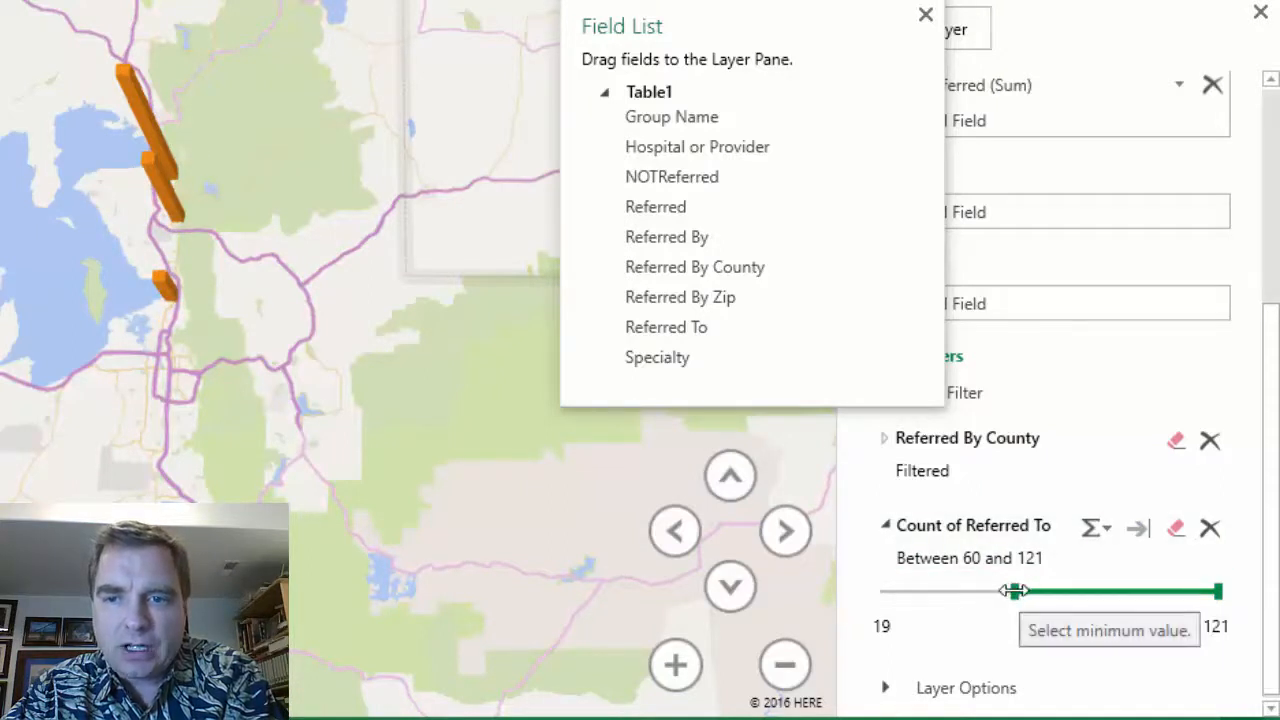
drag(1015, 592, 921, 596)
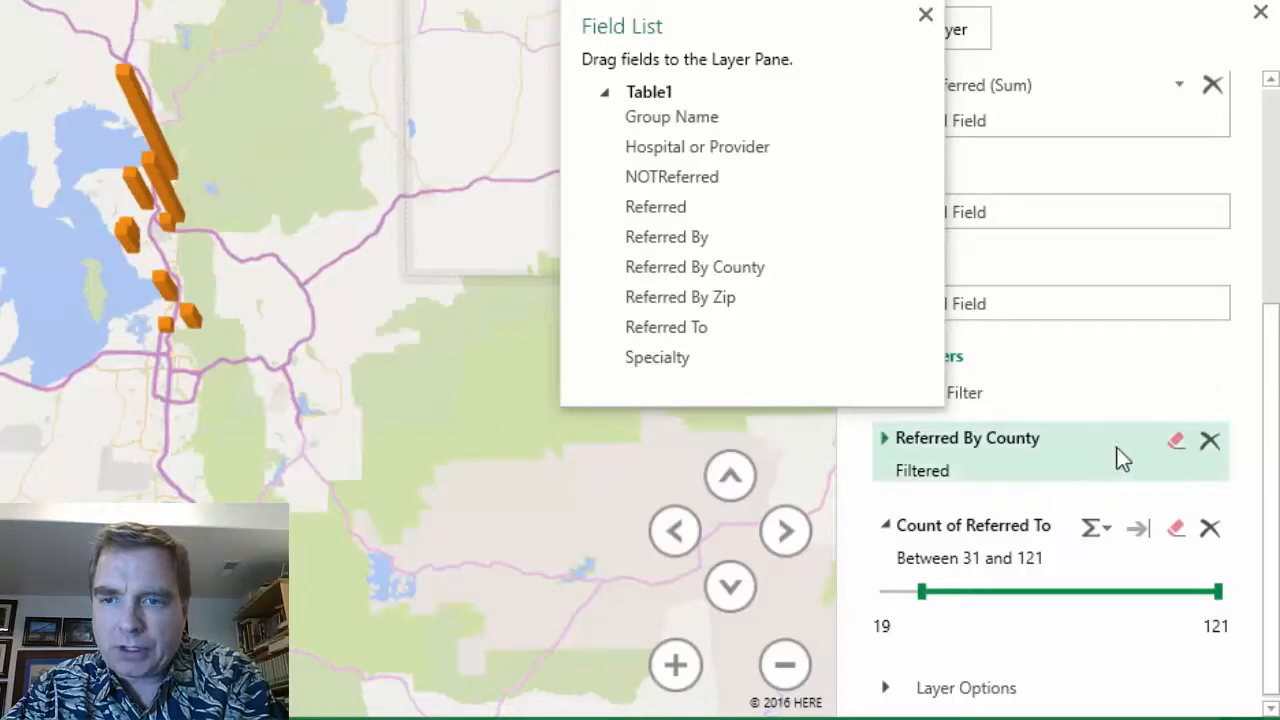
Step: Clear the Referred By County filter and close the floating Field List
click(1174, 442)
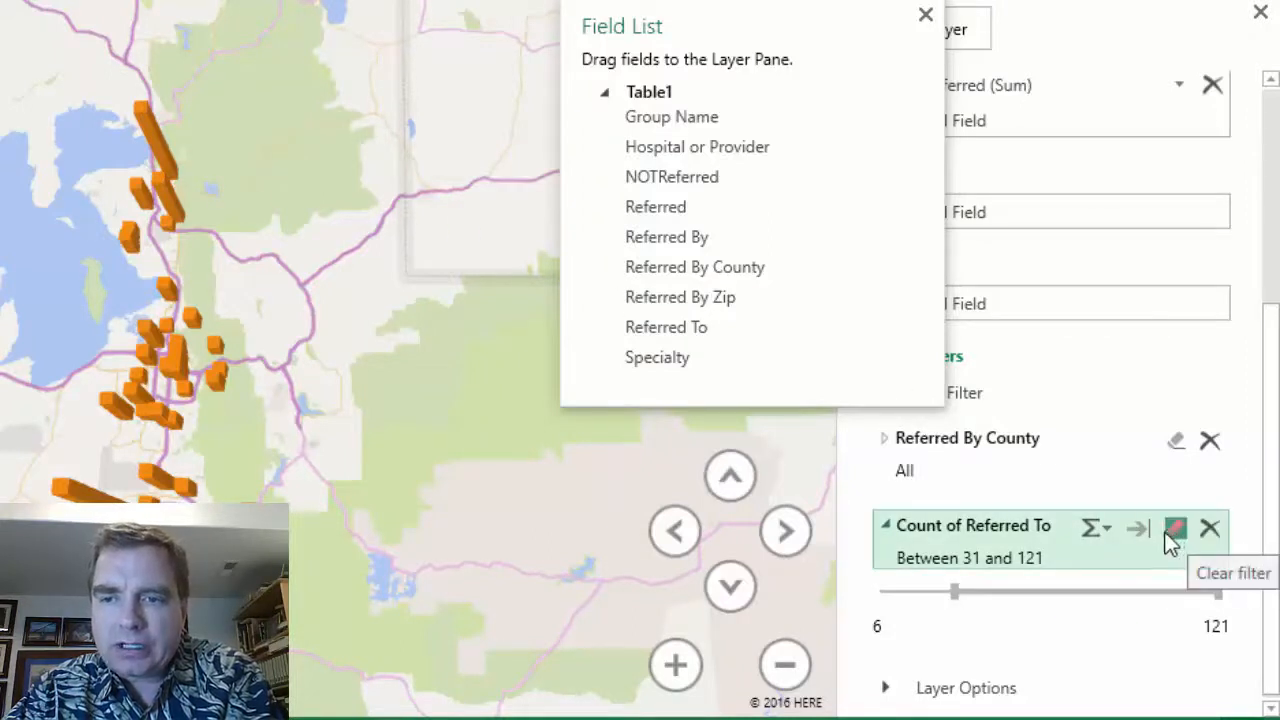
click(1111, 524)
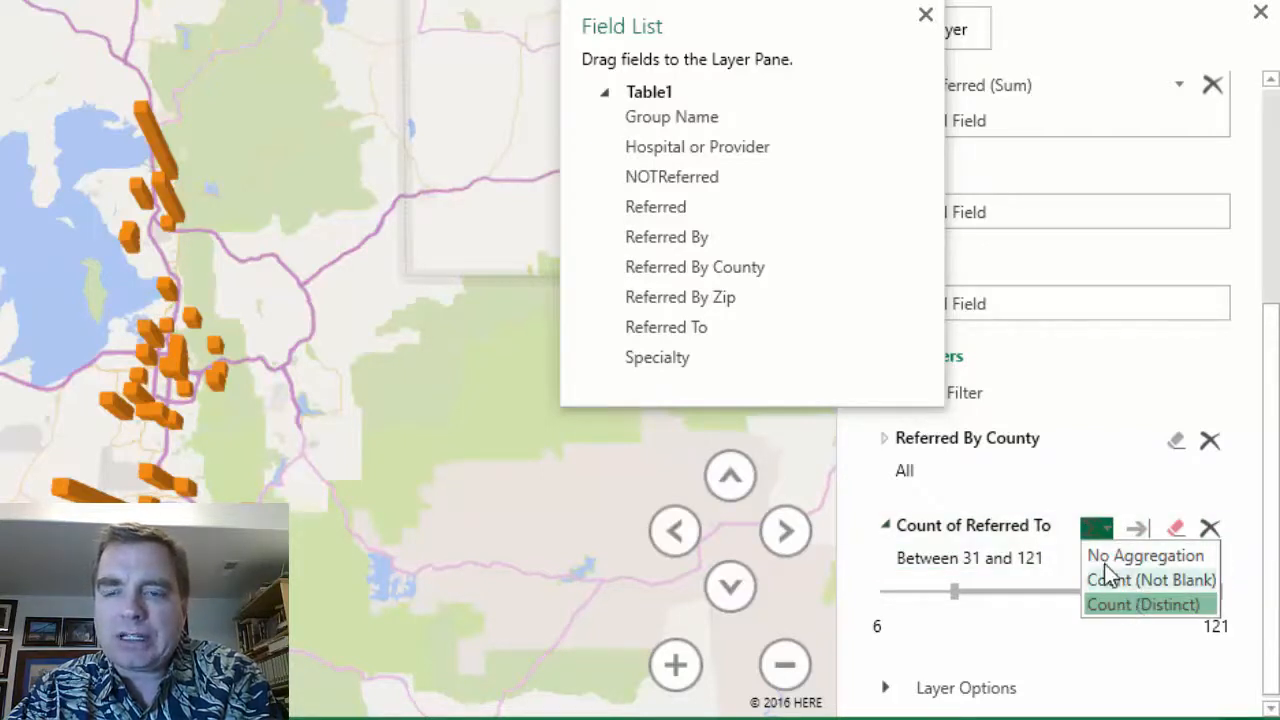
click(925, 14)
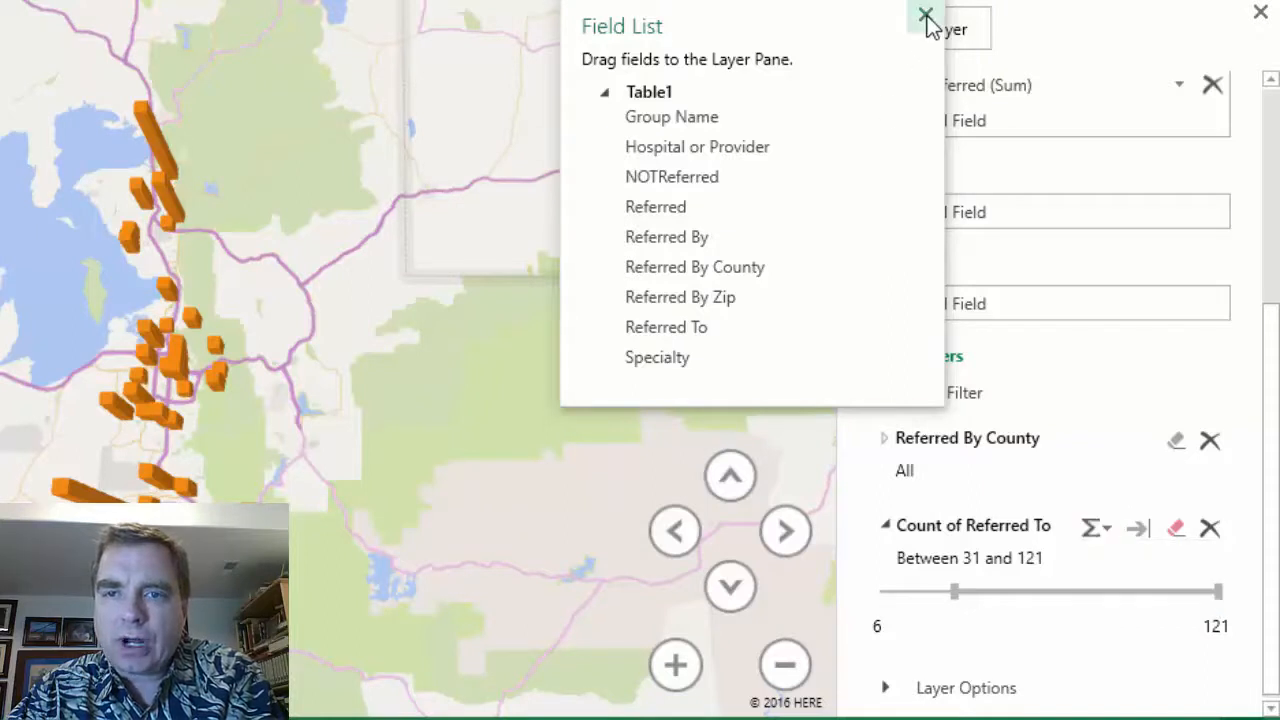
click(925, 14)
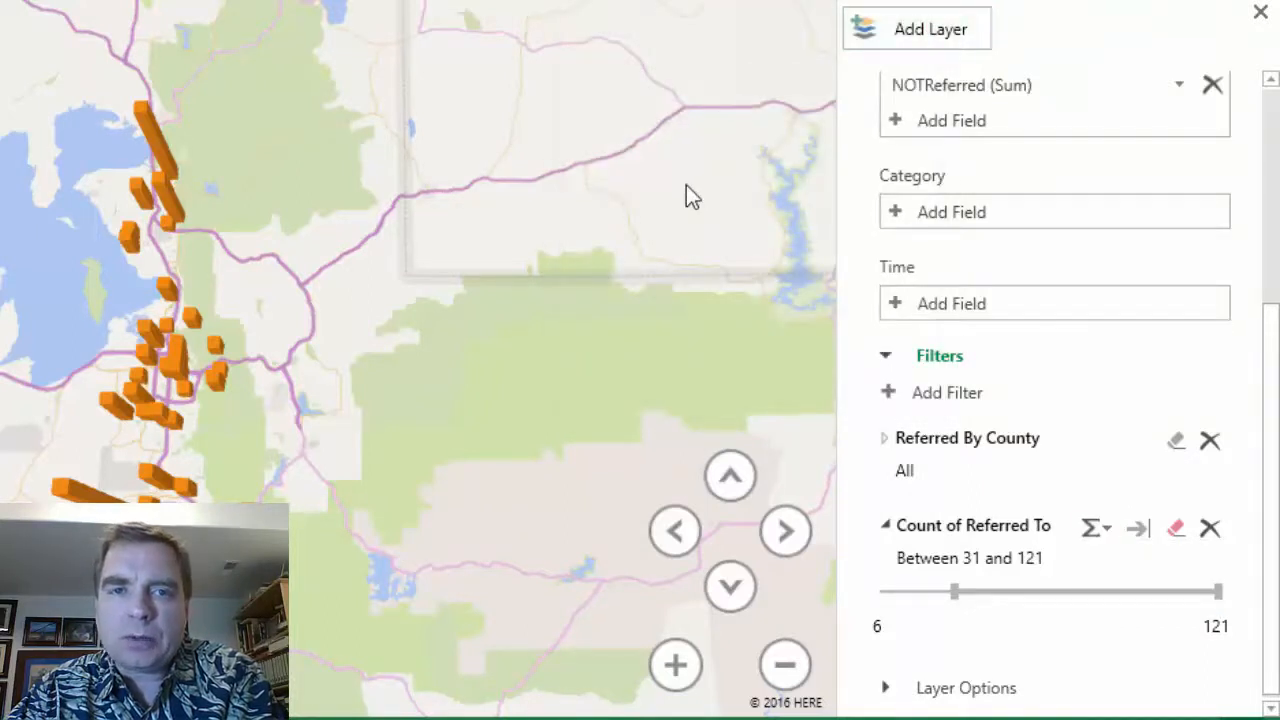